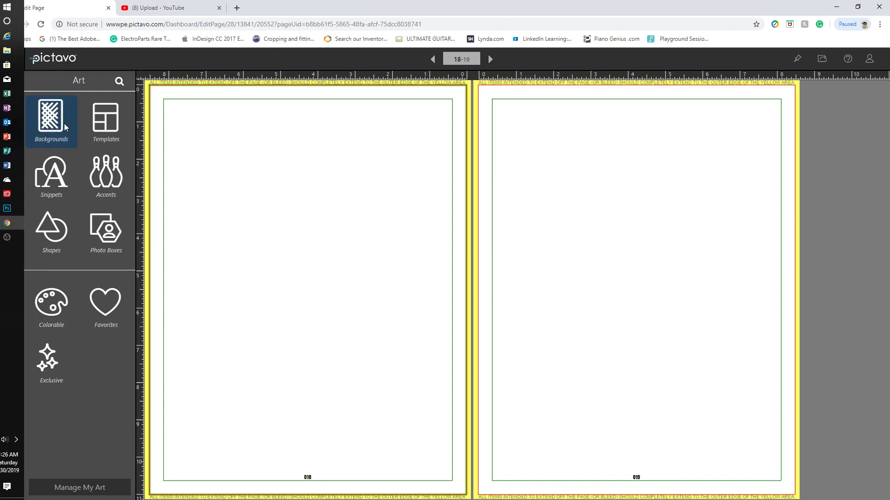
- Apply the two-page template JST4071 from the Abstract library category to pages 18-19, clearing all existing page items
left_click(109, 125)
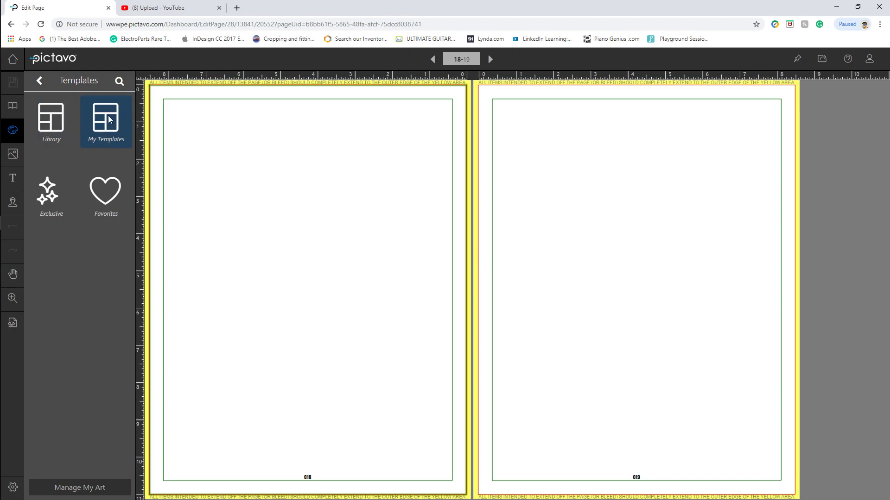
left_click(57, 121)
left_click(56, 119)
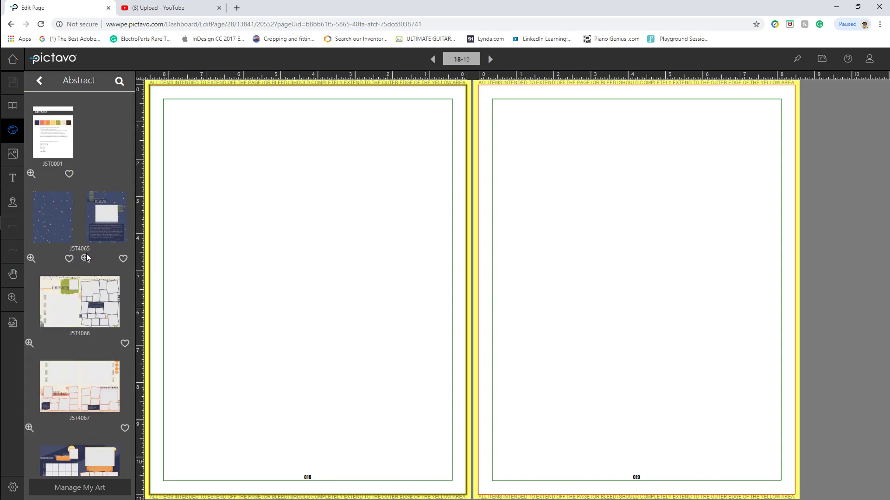
scroll(89, 250, "down", 3)
scroll(89, 244, "down", 3)
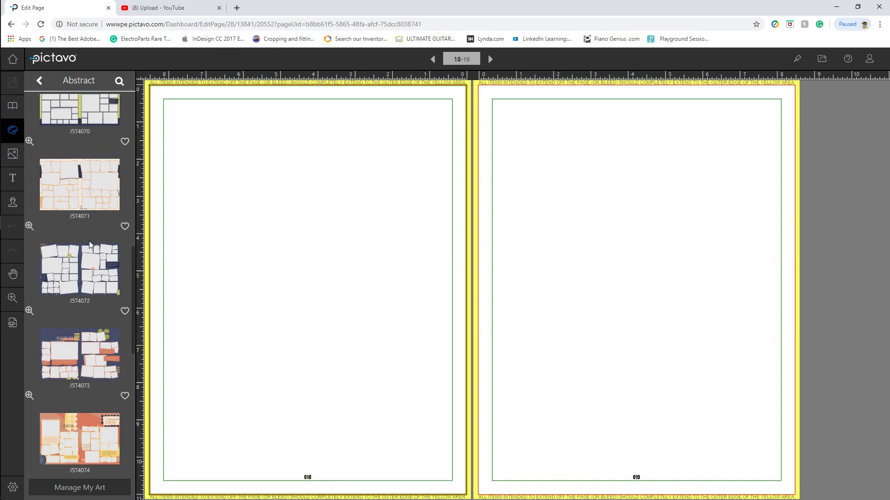
left_click_drag(89, 214, 321, 217)
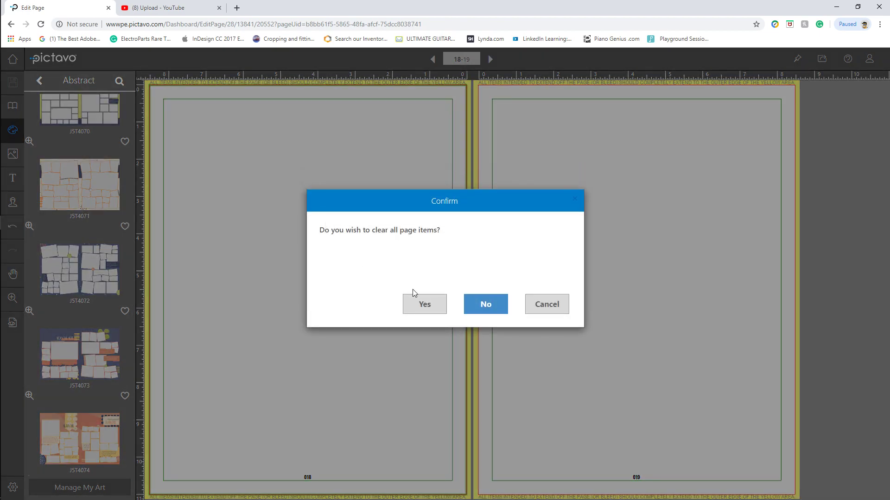
left_click(424, 304)
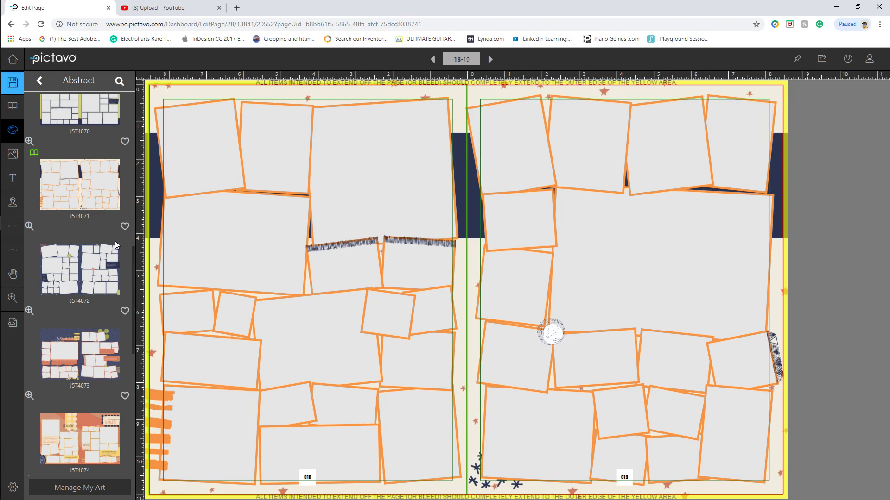
- Place the Candids photo 0005-LIGHTHOUSE in the wide photo frame below the two upper-left frames on page 18
left_click(13, 155)
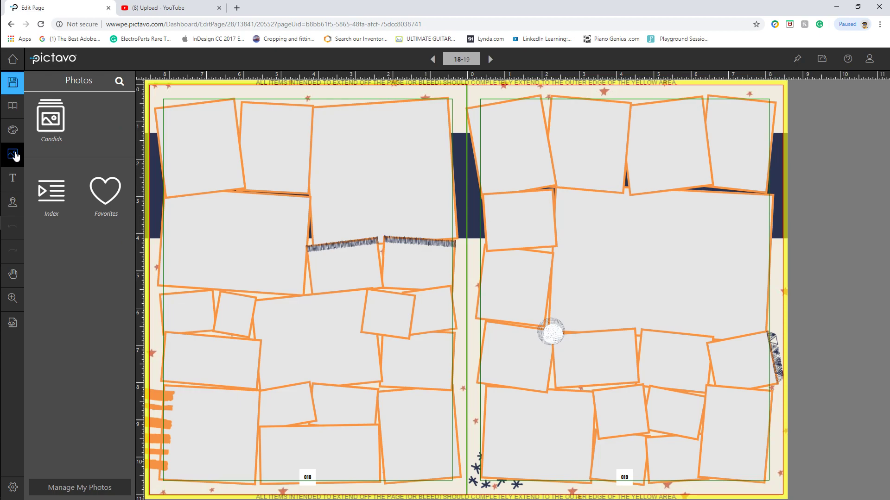
left_click(58, 113)
left_click_drag(100, 320, 259, 277)
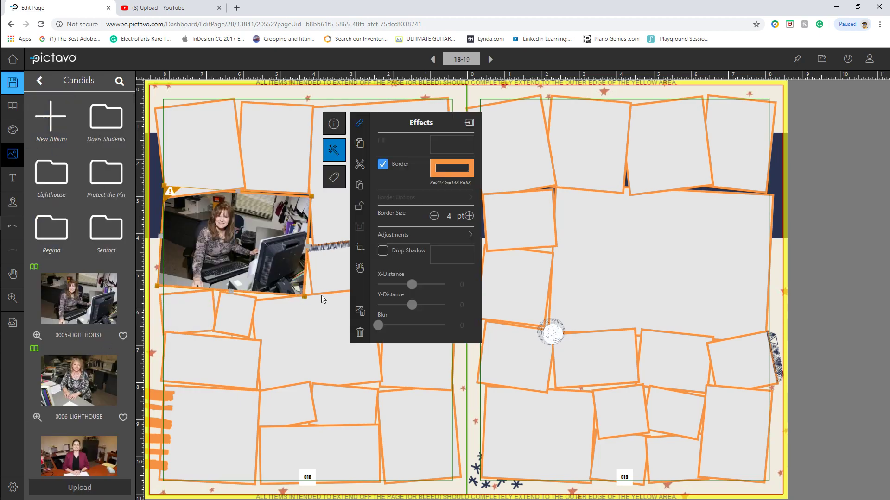
- Crop the office photo on page 18 by enlarging the image beyond its frame and repositioning it inside the frame
left_click(284, 237)
left_click(276, 236)
left_click(359, 248)
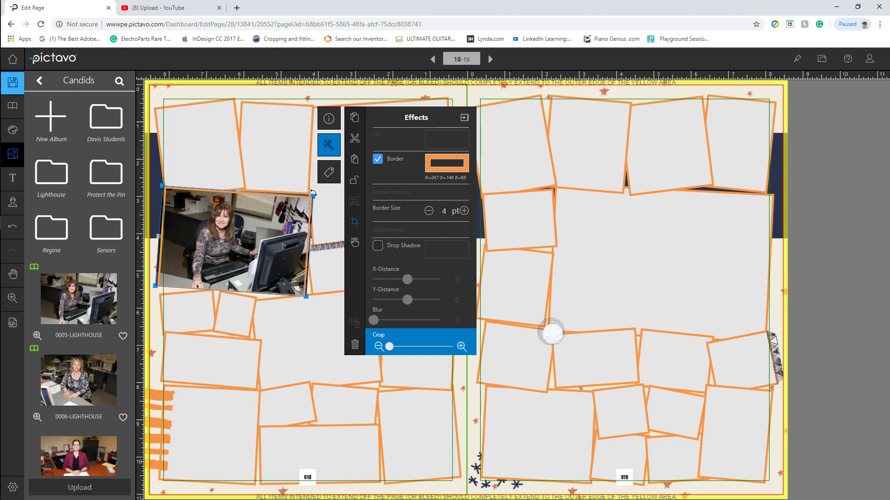
mouse_move(314, 196)
left_mouse_down()
mouse_move(361, 169)
mouse_move(365, 176)
mouse_move(277, 216)
mouse_move(379, 170)
mouse_move(337, 186)
mouse_move(328, 204)
left_mouse_up()
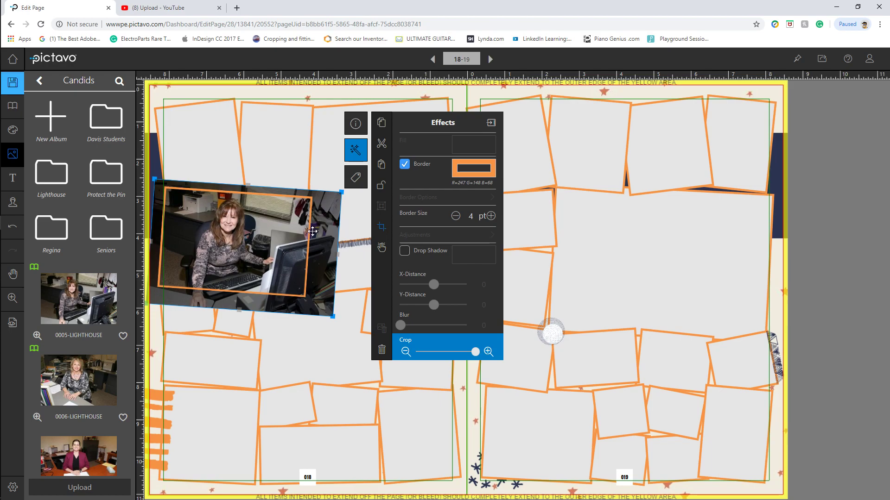
mouse_move(315, 223)
left_mouse_down()
mouse_move(307, 188)
mouse_move(324, 219)
left_mouse_up()
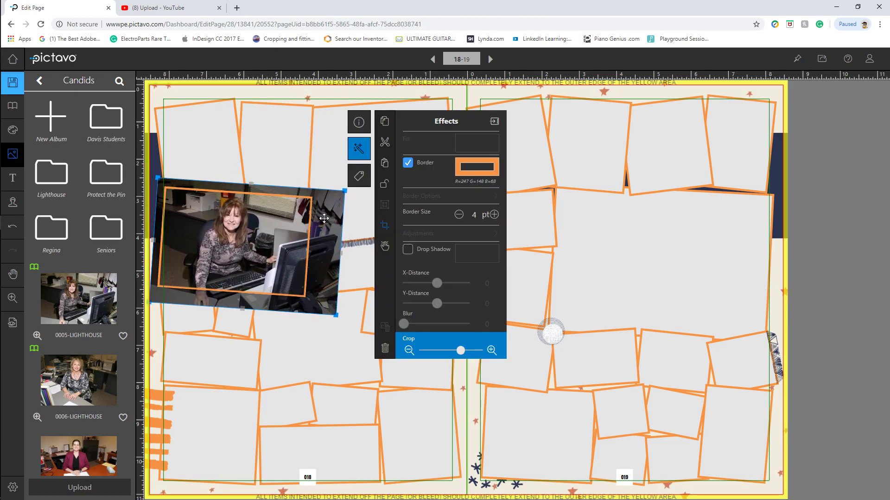
left_click(823, 232)
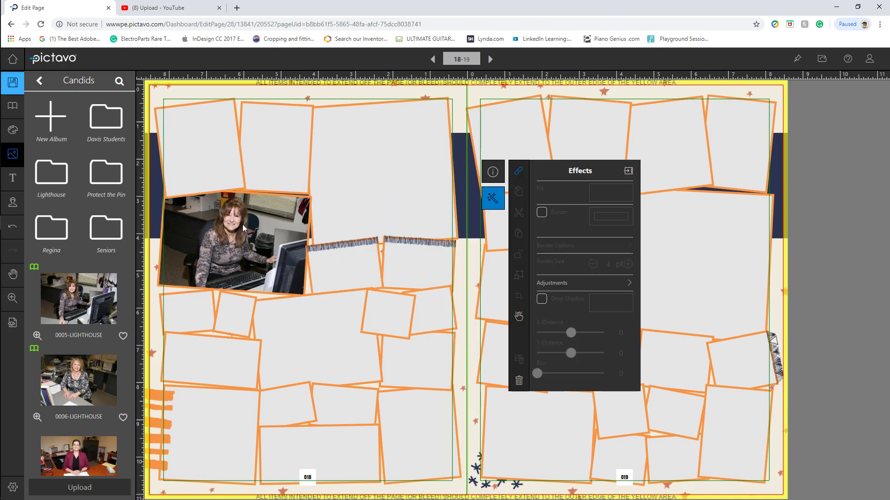
- Ungroup the photo boxes in the middle of page 18 and select one of the small tilted boxes by itself
left_click(277, 234)
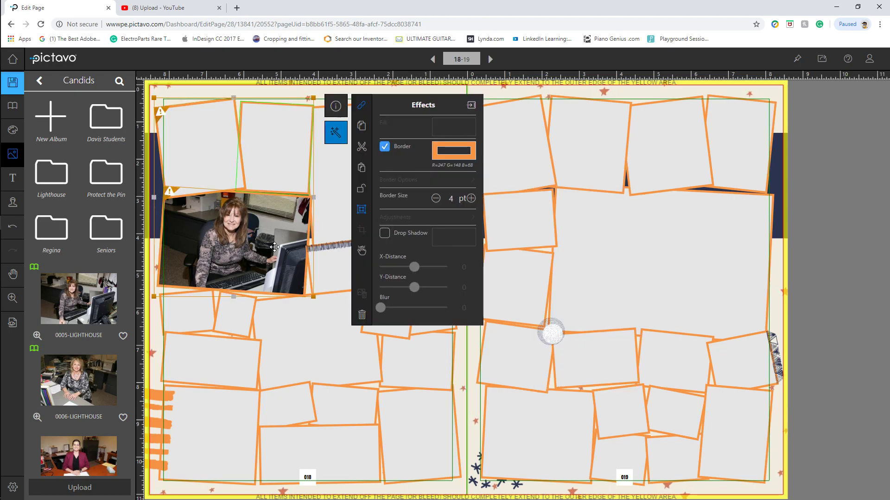
left_click(310, 333)
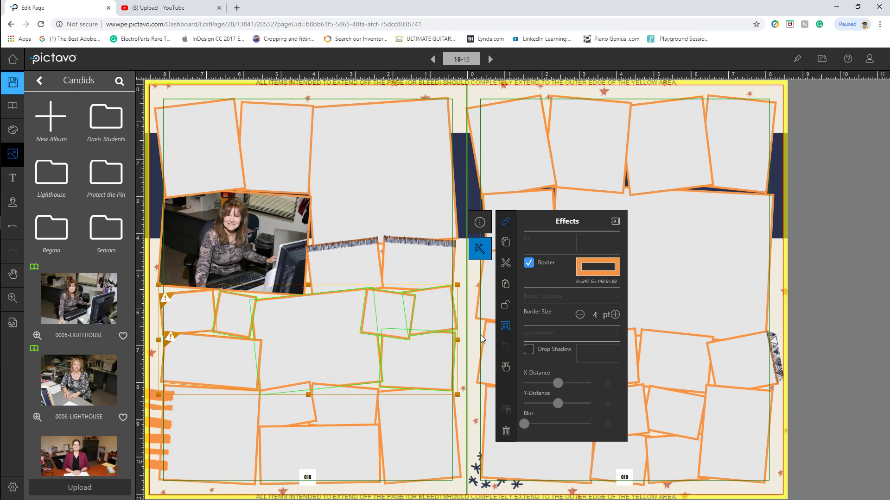
left_click(506, 328)
left_click(795, 323)
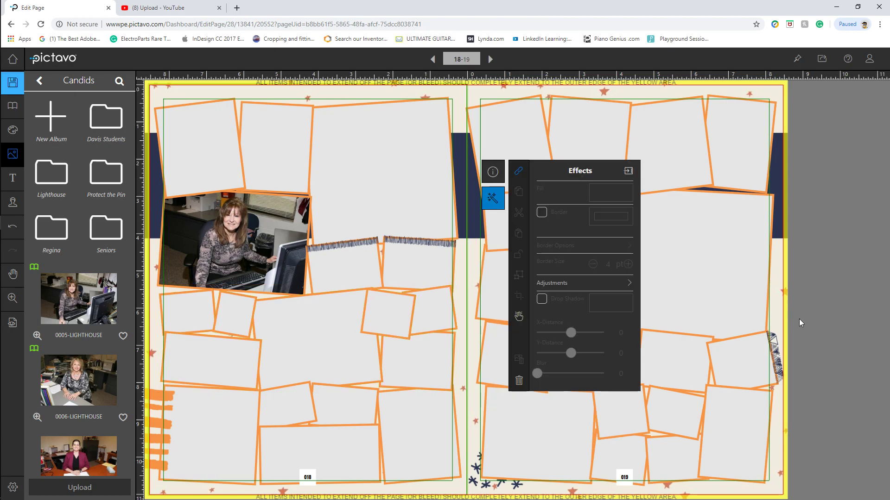
left_click(350, 338)
left_click(379, 320)
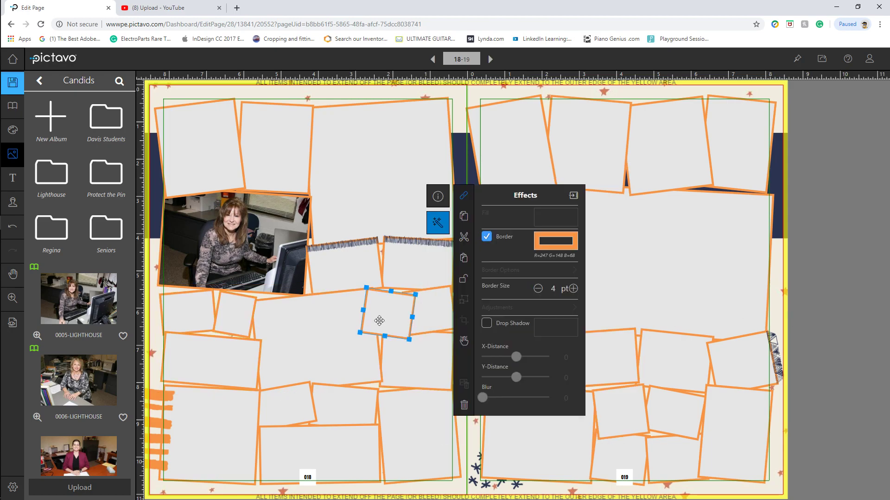
- Check which photo boxes on page 18 select as a group and which can be selected individually
left_click(322, 268)
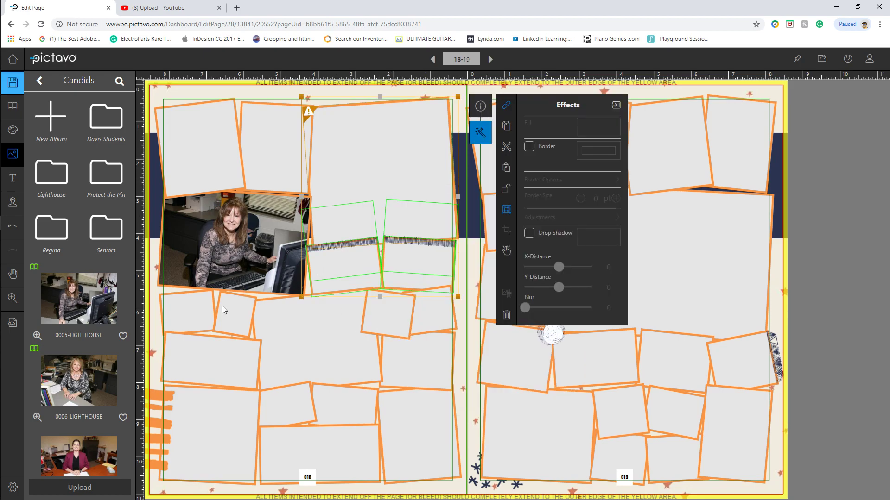
left_click(222, 305)
left_click(202, 310)
left_click(212, 352)
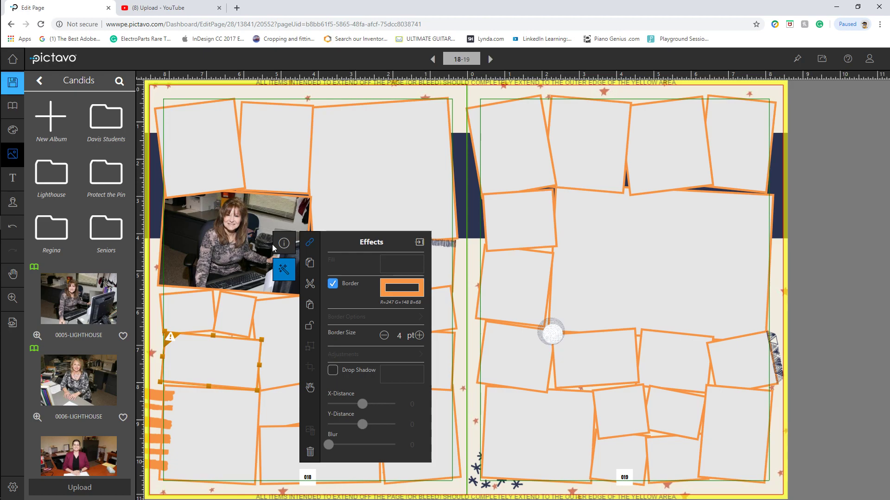
left_click(253, 230)
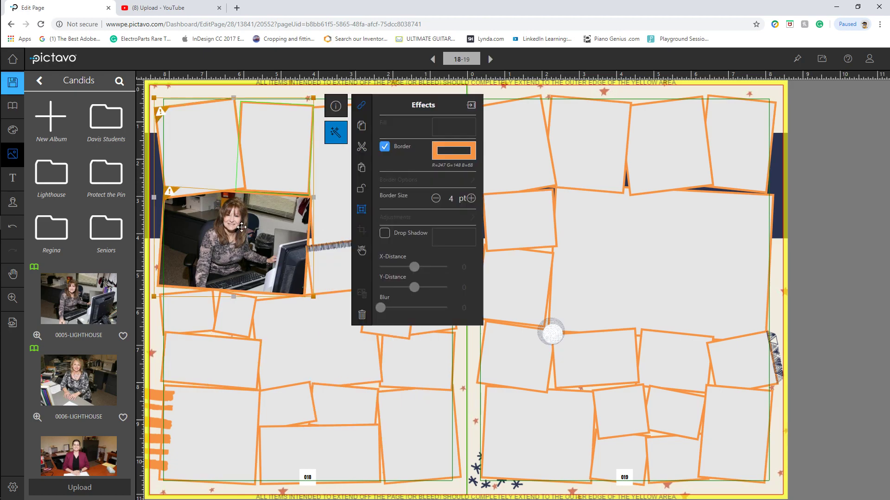
left_click(272, 235)
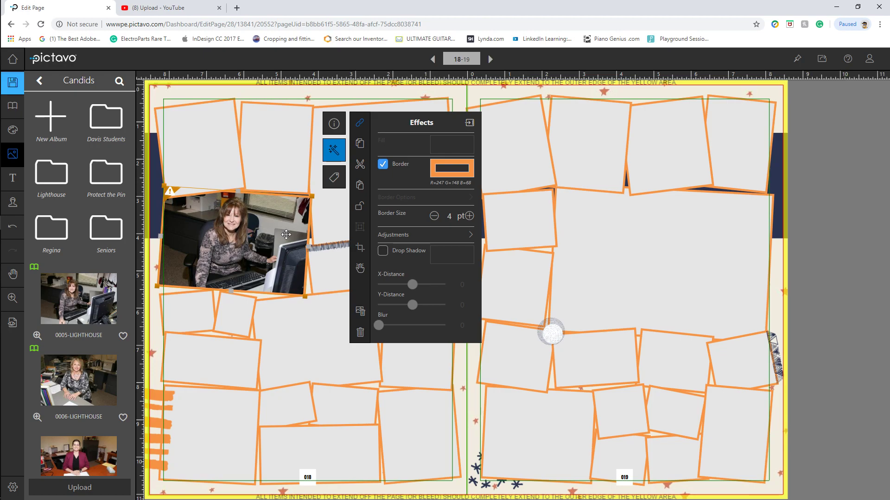
left_click(554, 253)
- Set the brightness of the office photo on page 18 to -18 and its contrast to -7
left_click(291, 260)
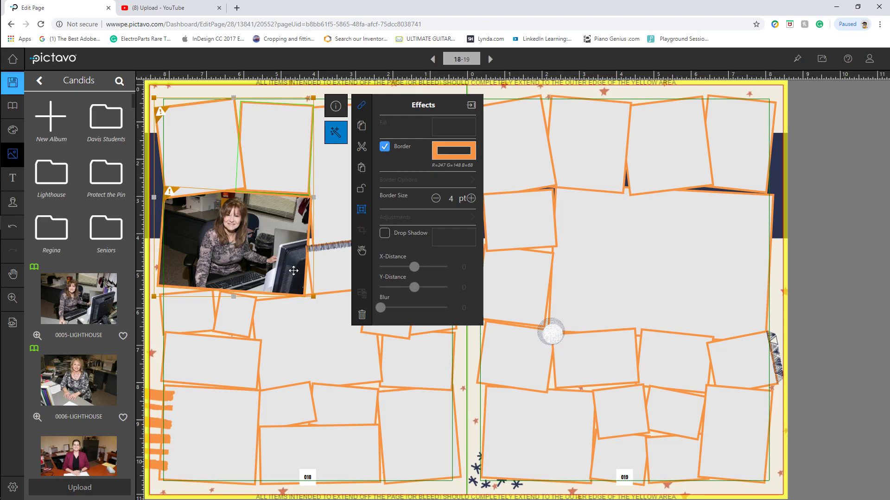
left_click(267, 256)
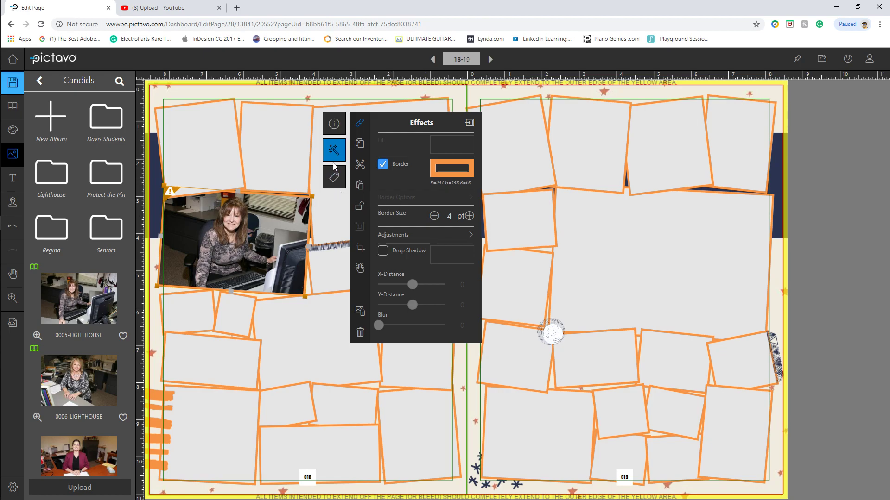
left_click(402, 239)
left_click_drag(412, 162, 411, 202)
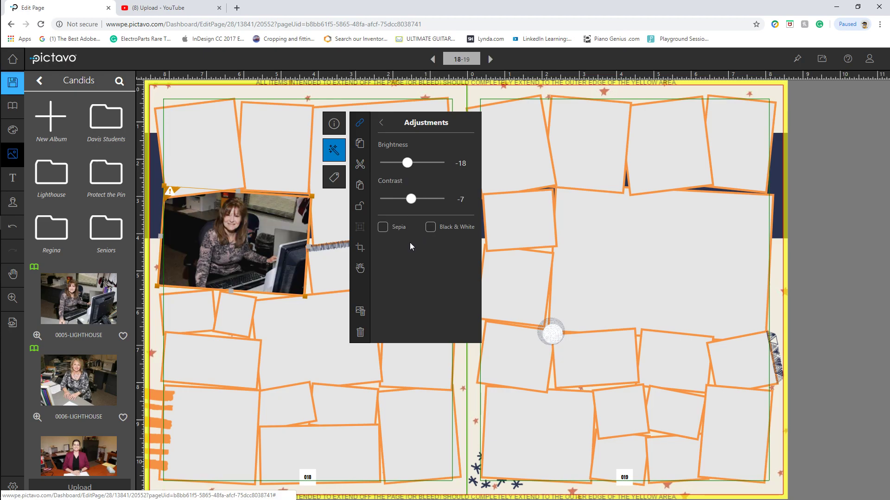
- Try the Sepia and Black & White effects on the office photo, and view the photo's properties
left_click(383, 227)
left_click(383, 227)
left_click(430, 227)
left_click(431, 227)
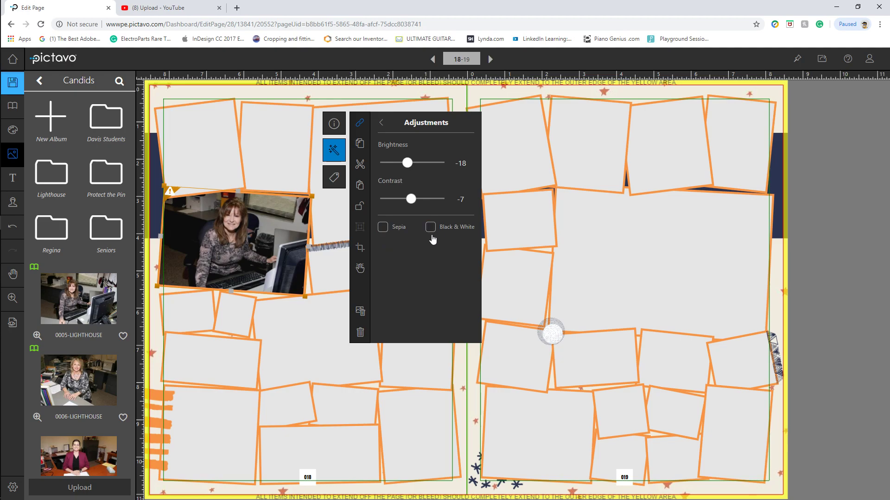
left_click(334, 123)
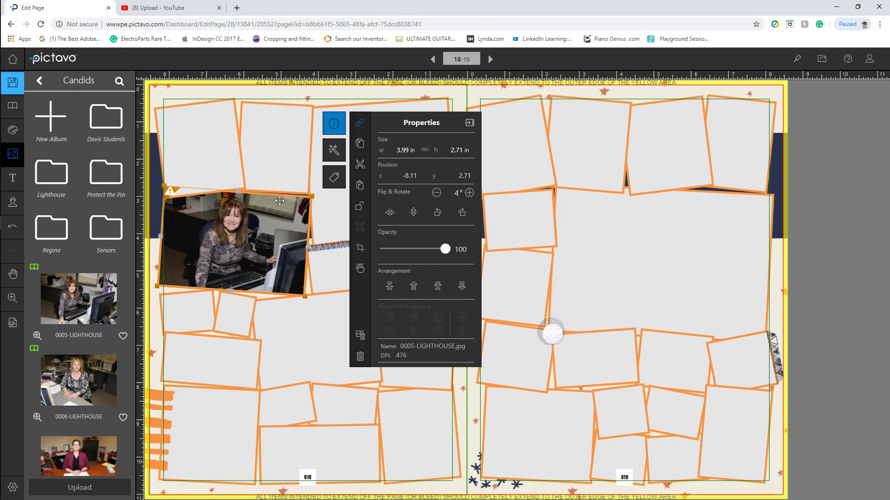
- Discard the edits on pages 18-19 by moving to pages 20-21 and returning to the spread
left_click(842, 236)
left_click(489, 60)
left_click(423, 304)
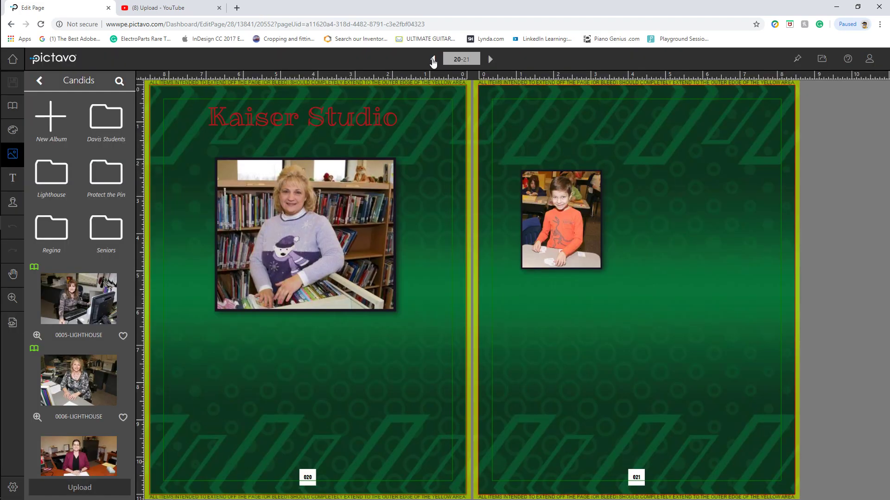
left_click(430, 61)
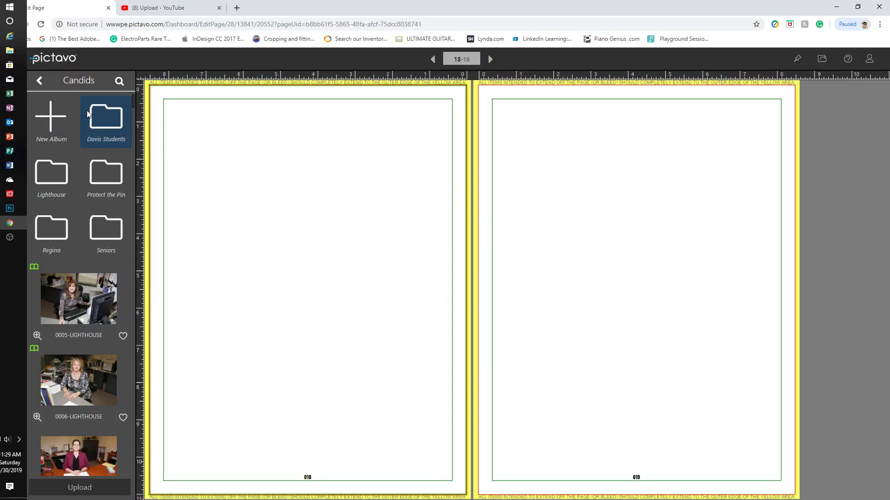
- Add a square photo box about 2 in wide inside the upper-left margin corner of page 18
left_click(12, 130)
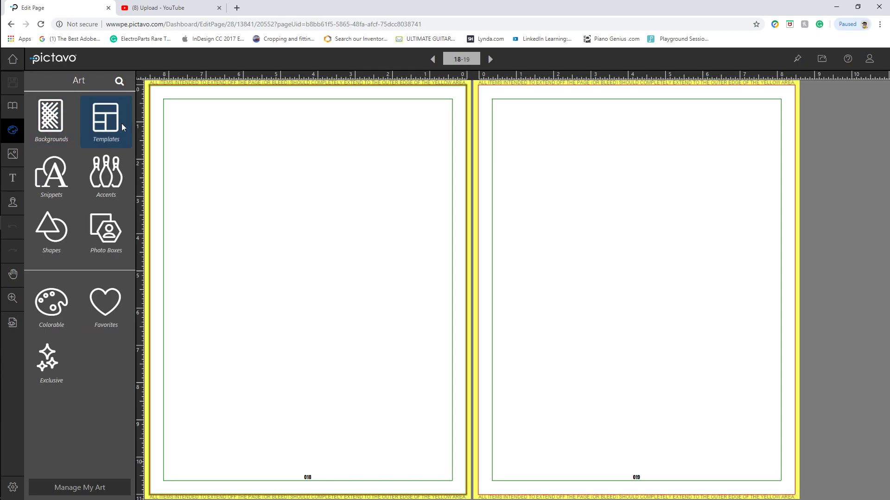
left_click(104, 223)
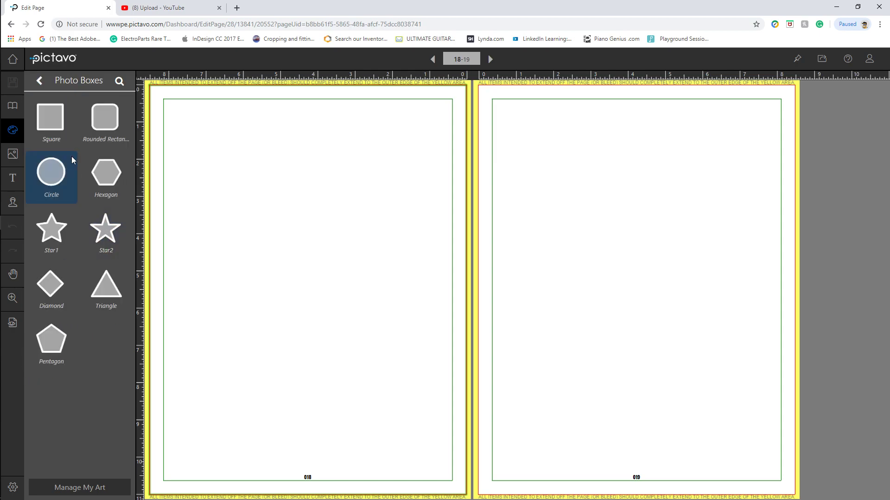
left_click(12, 131)
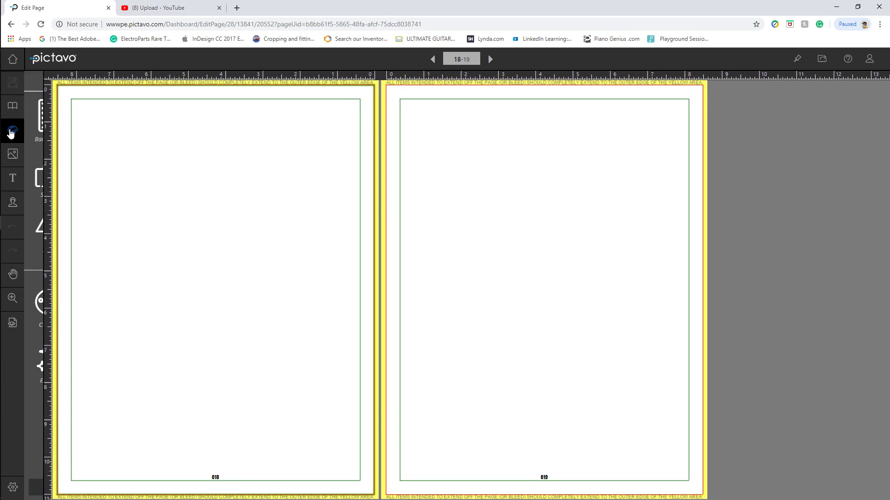
left_click(11, 132)
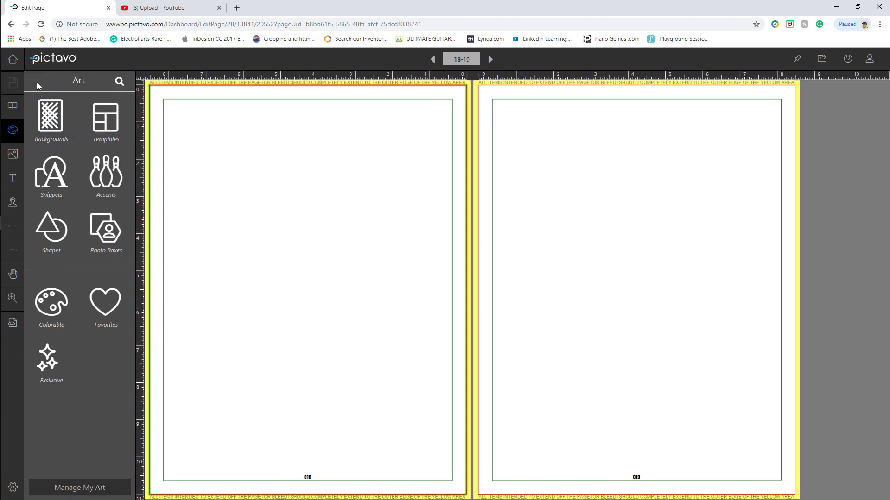
left_click(103, 226)
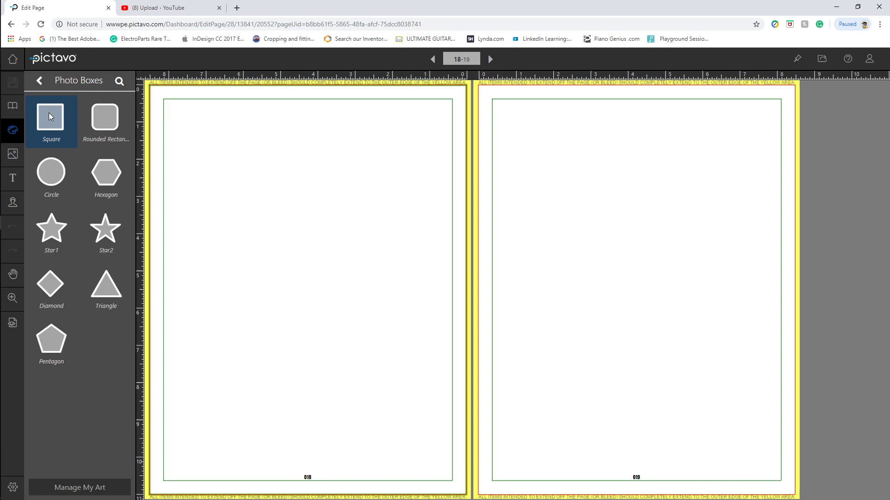
left_click_drag(49, 112, 225, 161)
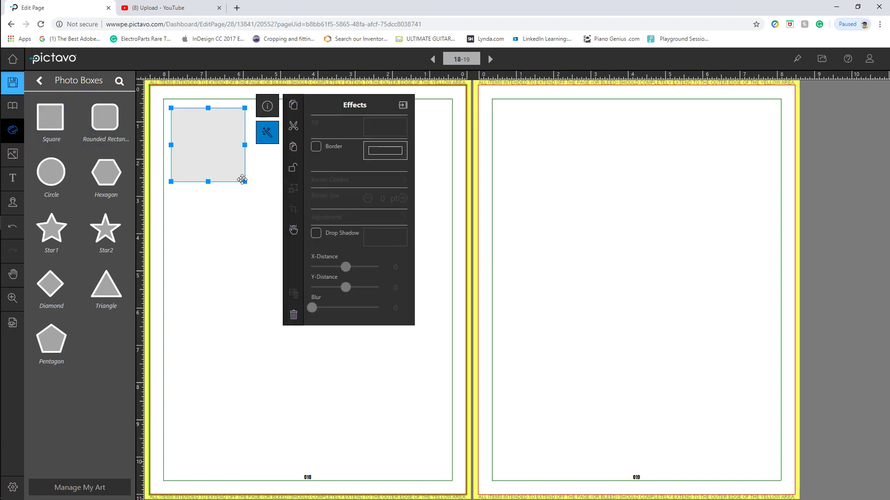
left_click(207, 220)
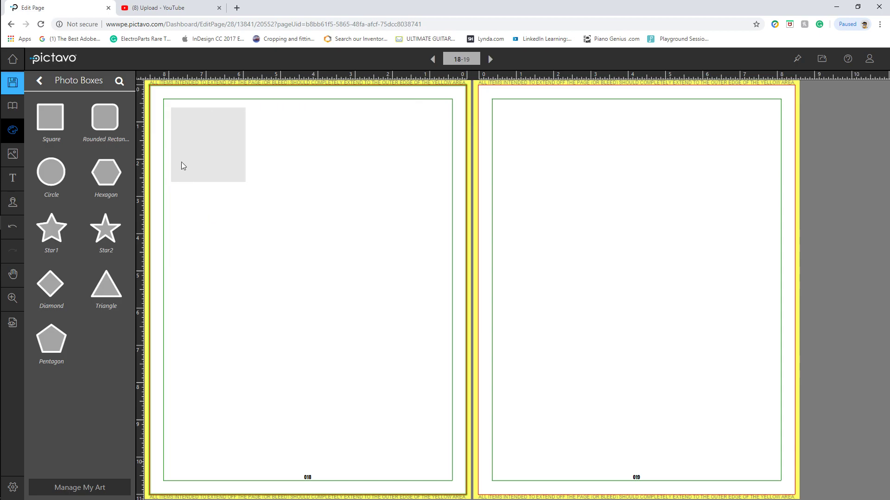
- Place the Candids photo 0005-LIGHTHOUSE in the square photo box on page 18
left_click(13, 155)
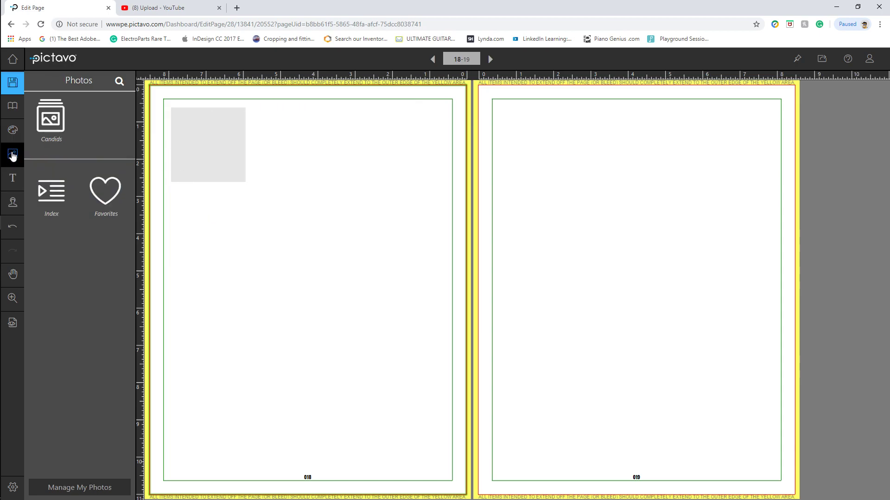
left_click(57, 122)
left_click_drag(83, 296, 230, 179)
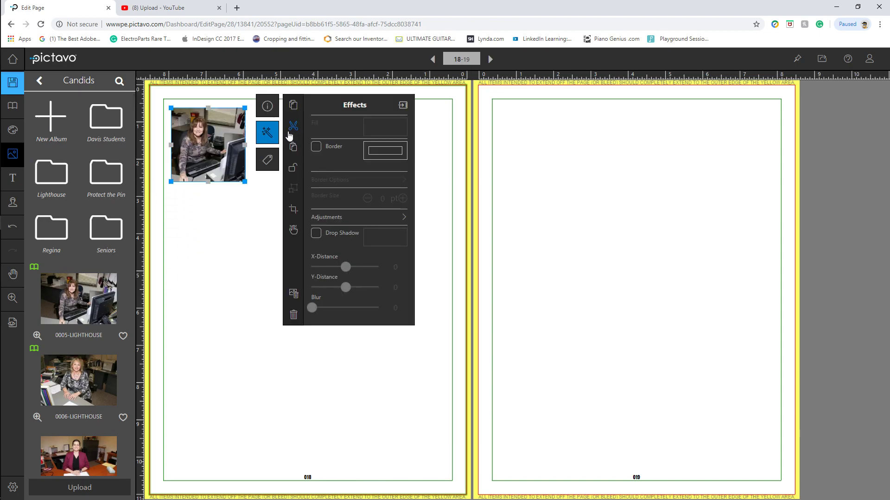
- Crop the 0005-LIGHTHOUSE photo inside its square box by enlarging and repositioning the image around the woman's head and shoulders
left_click(267, 106)
left_click(293, 209)
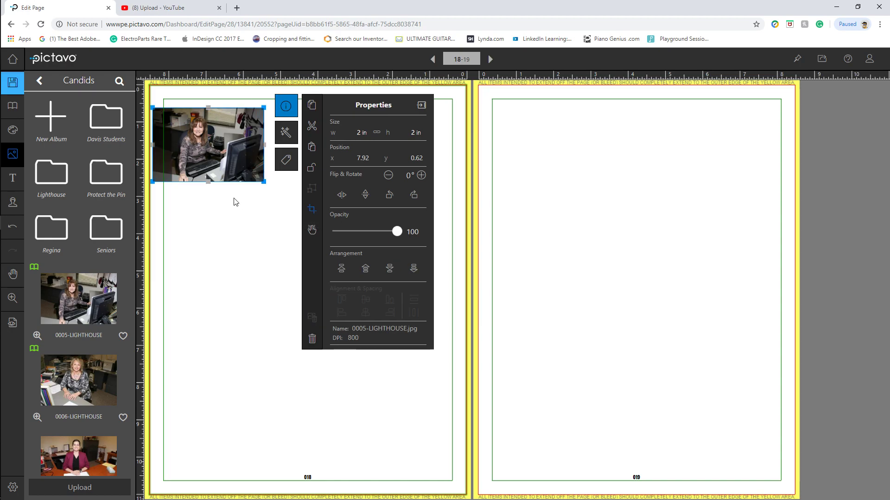
left_click_drag(264, 182, 380, 310)
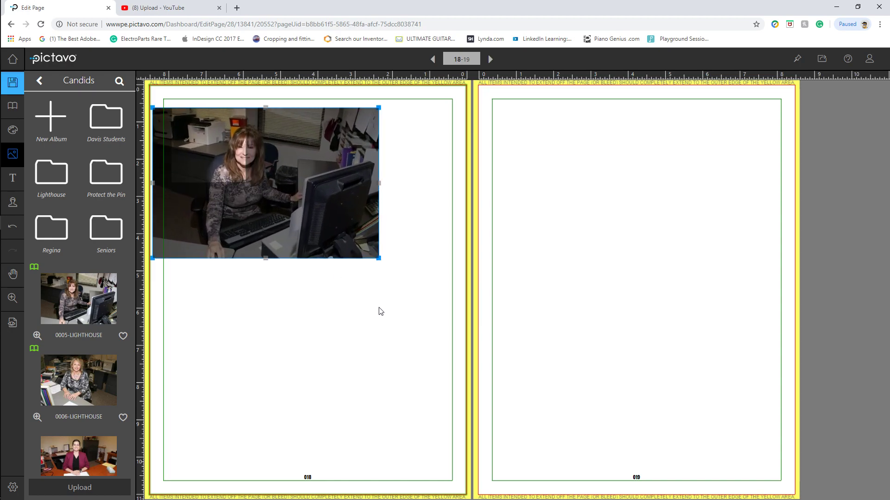
left_click_drag(352, 236, 290, 234)
left_click(296, 312)
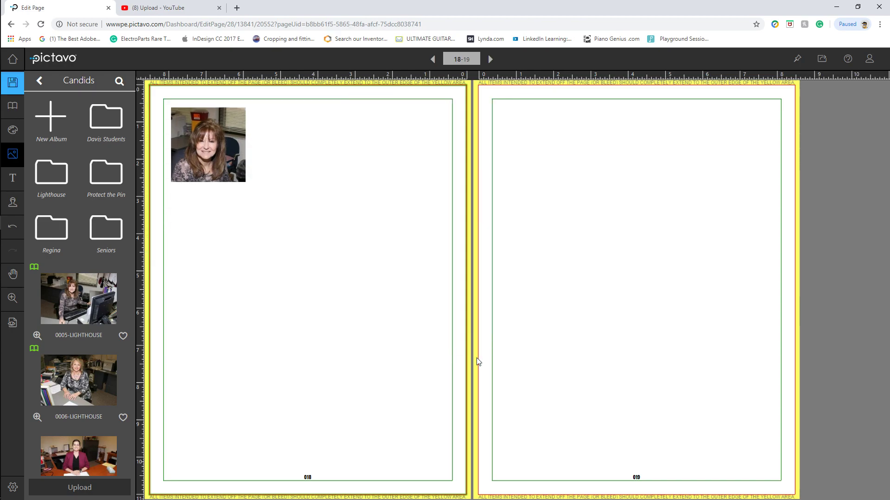
- Add a 7 pt dark border to the cropped square photo on page 18
left_click(226, 182)
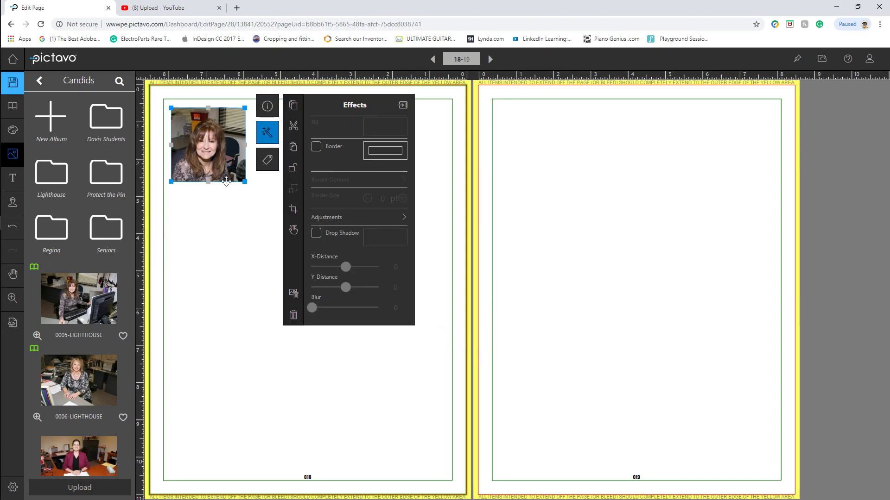
left_click(315, 147)
left_click(402, 199)
left_click(402, 199)
left_click(402, 199)
left_click(402, 199)
left_click(402, 198)
left_click(402, 199)
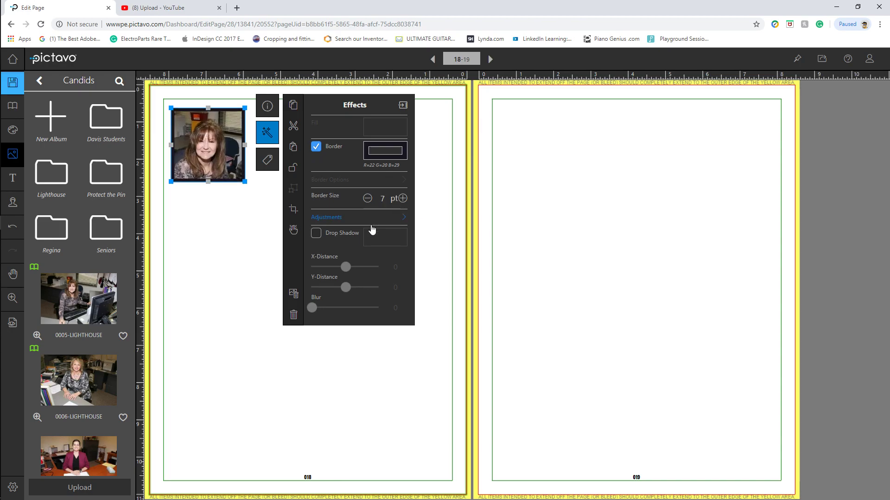
- Add a drop shadow to the square photo with X-Distance -6, Y-Distance 7 and Blur 11
left_click(316, 234)
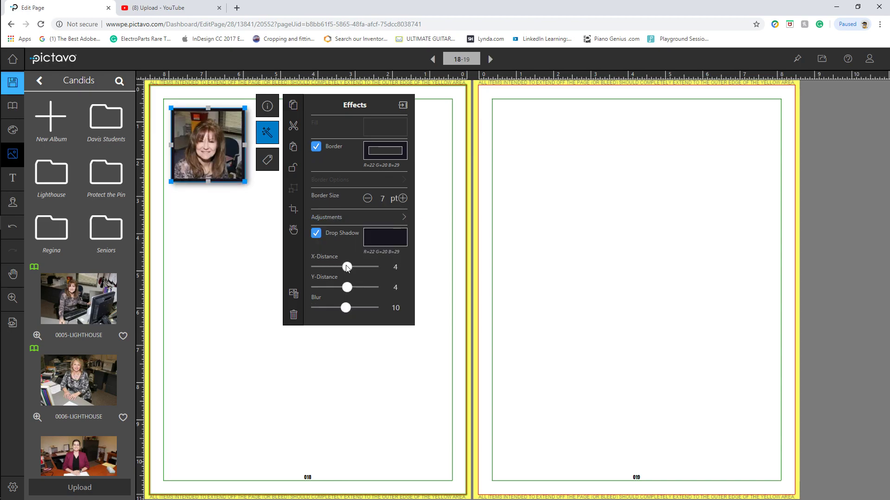
left_click_drag(347, 268, 349, 308)
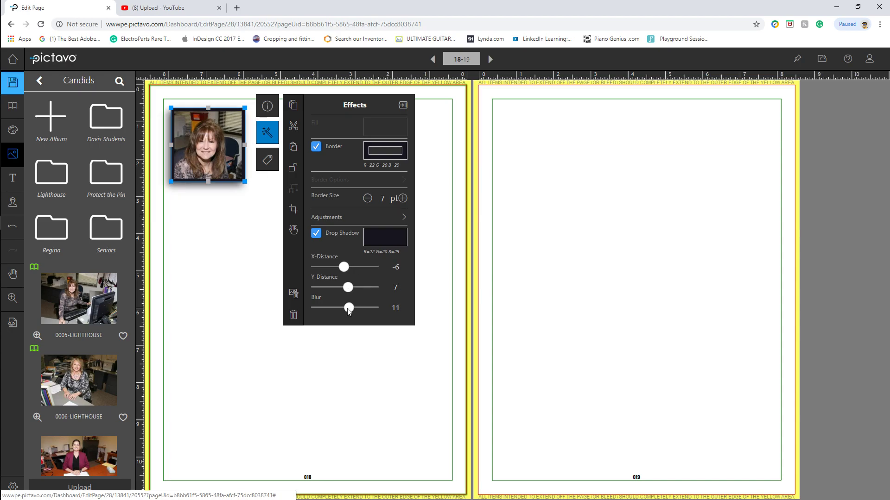
left_click(355, 372)
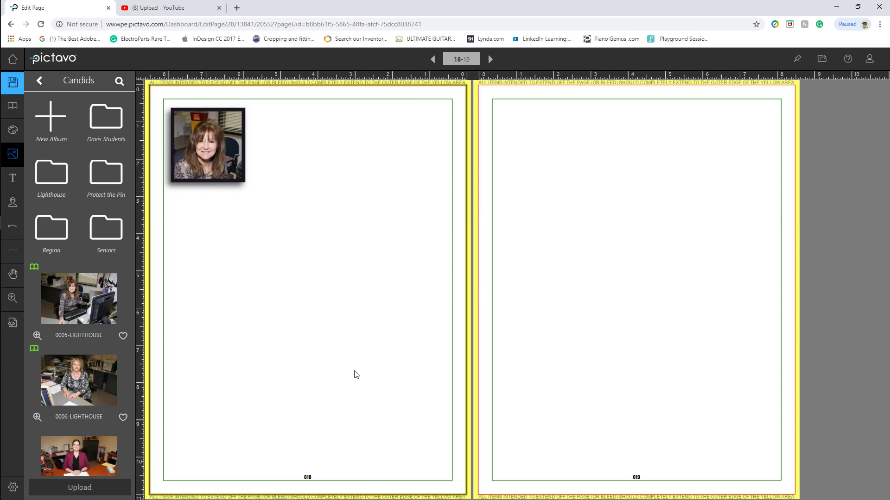
- Enlarge the bordered square photo slightly from its lower-right corner, keeping its upper-left corner in place
left_click(222, 164)
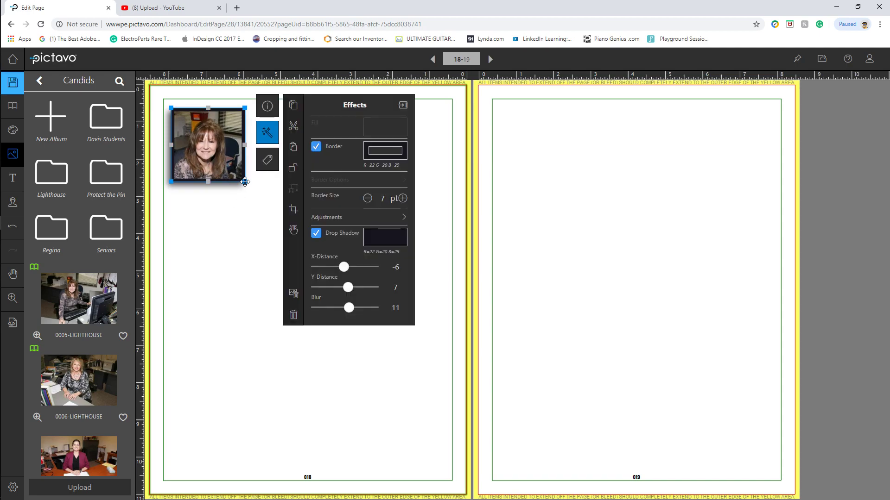
mouse_move(245, 182)
left_mouse_down()
mouse_move(297, 250)
mouse_move(248, 185)
left_mouse_up()
left_click(243, 229)
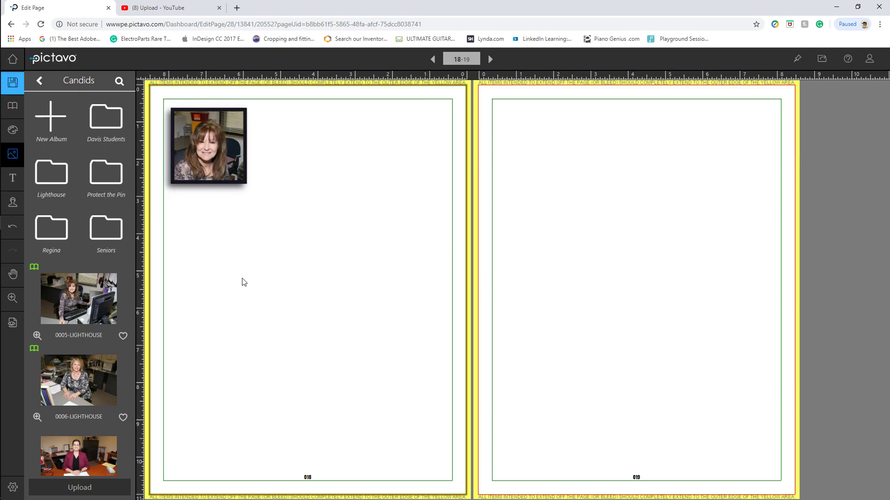
- Add a second photo box with the Square shape, about 4 in wide and 3.4 in high, beside the bordered photo on page 18
left_click(12, 130)
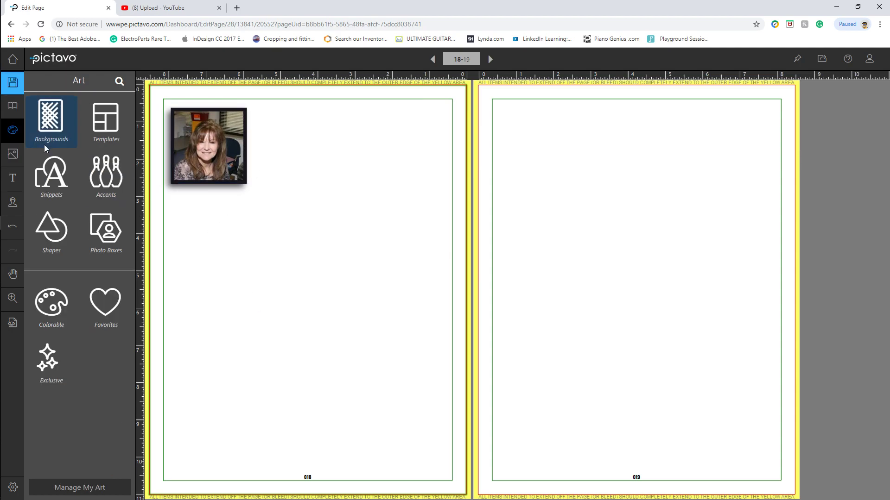
left_click(106, 230)
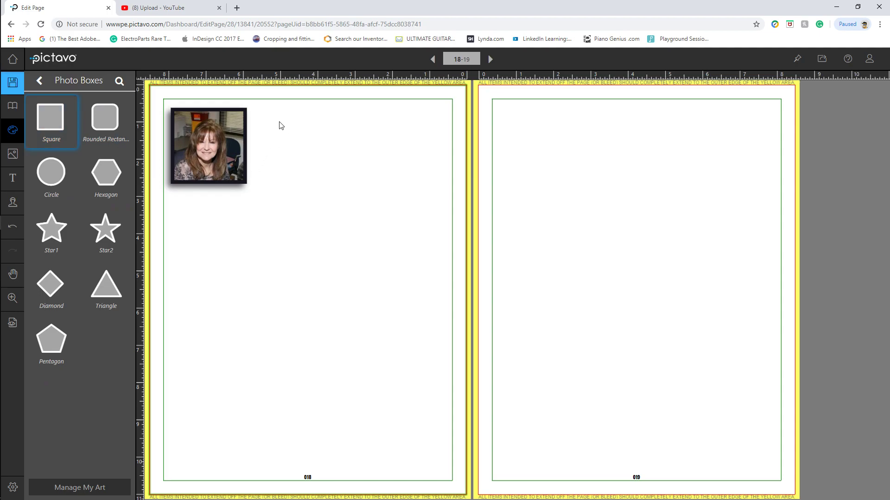
left_click_drag(283, 136, 430, 239)
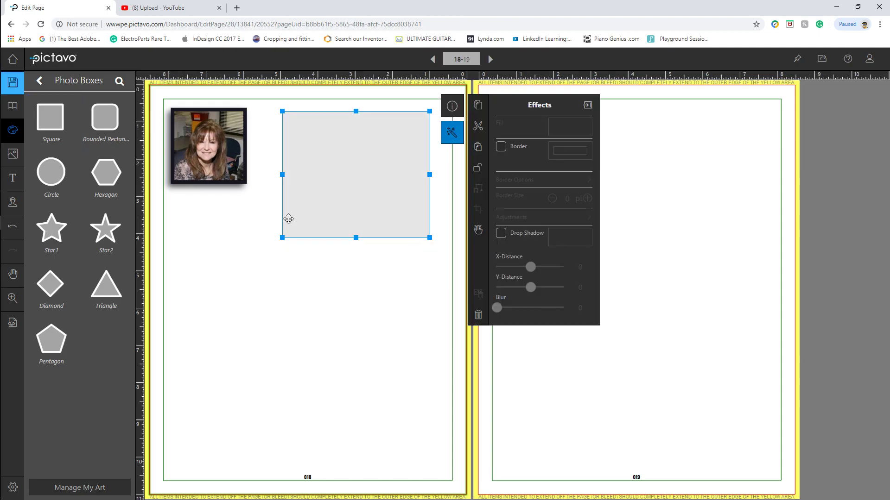
- Place the Candids photo 0006-LIGHTHOUSE in the larger empty photo box on page 18
left_click(16, 162)
left_click(51, 118)
left_click_drag(82, 383, 343, 204)
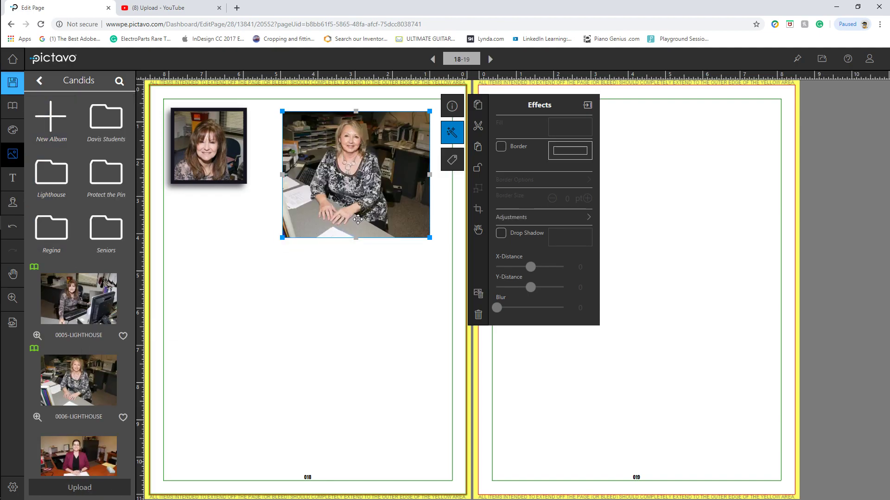
- Crop the 0006-LIGHTHOUSE photo by enlarging the image within its box and repositioning it around the seated woman
left_click(479, 211)
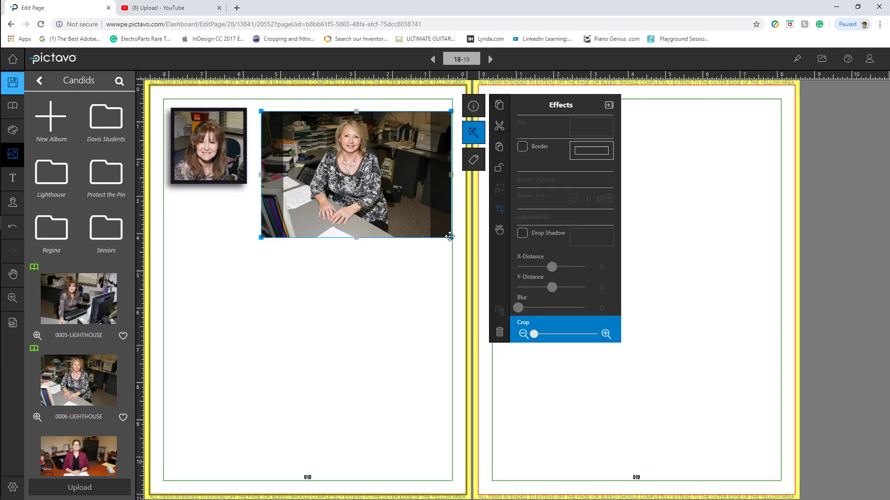
left_click_drag(452, 238, 481, 274)
left_click_drag(403, 259, 374, 274)
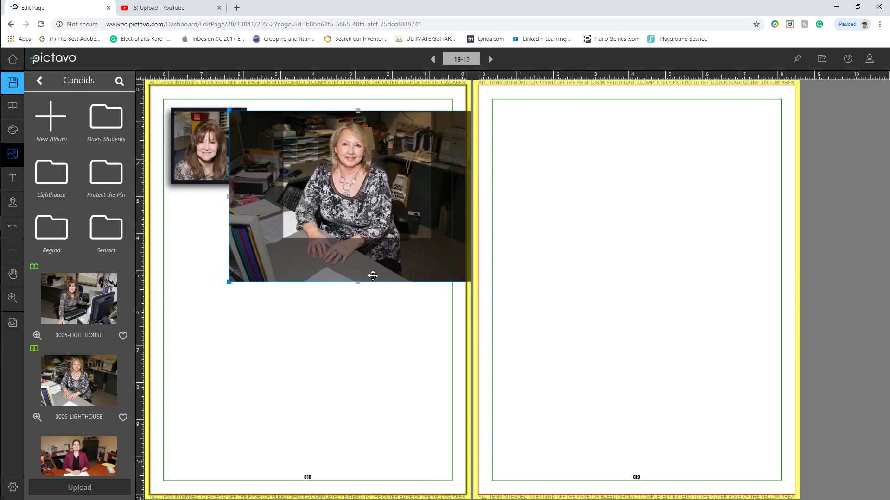
left_click(392, 352)
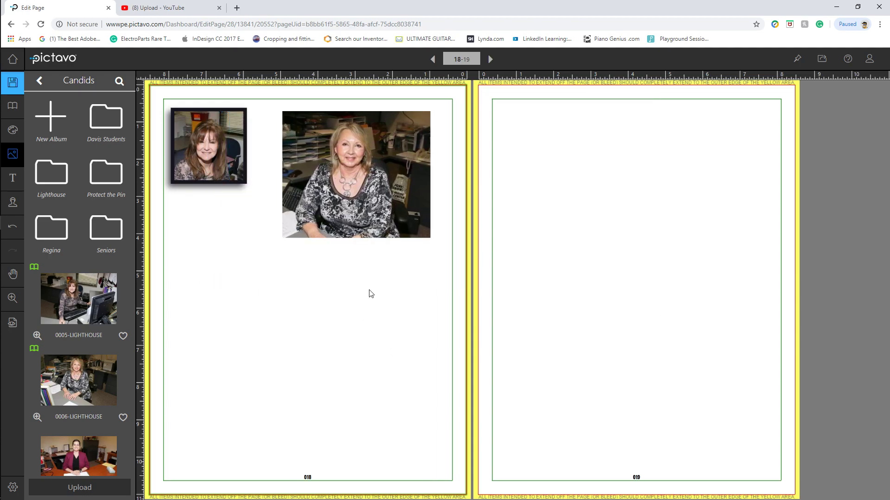
- Add a 7 pt dark border and a drop shadow with default settings to the larger photo on page 18
left_click(356, 193)
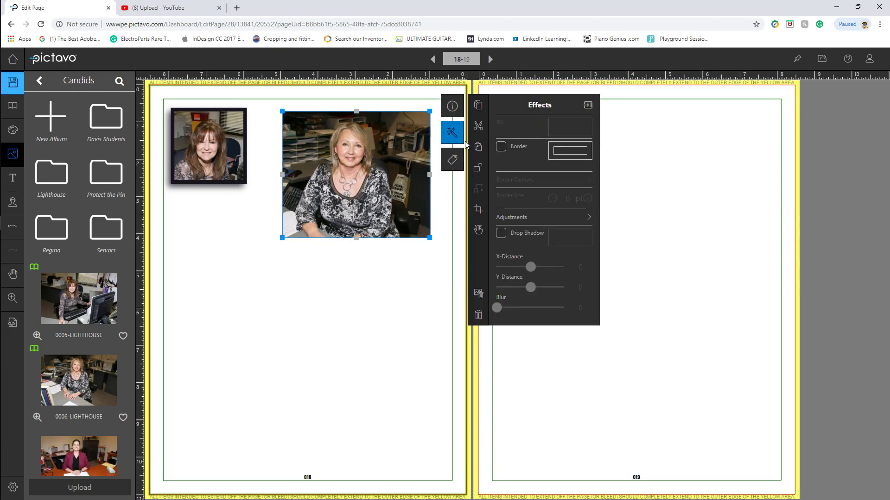
left_click(452, 107)
left_click(452, 133)
left_click(587, 199)
left_click(587, 199)
left_click(587, 199)
left_click(587, 199)
left_click(587, 199)
left_click(587, 199)
left_click(502, 234)
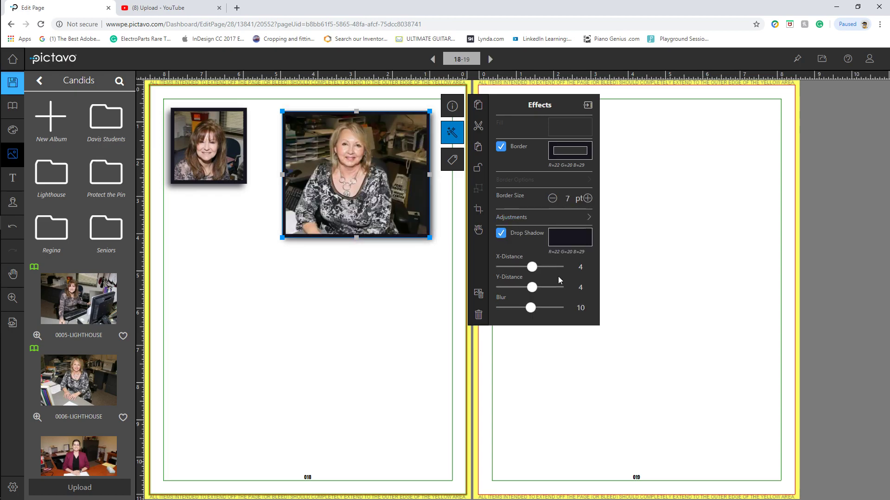
left_click(340, 336)
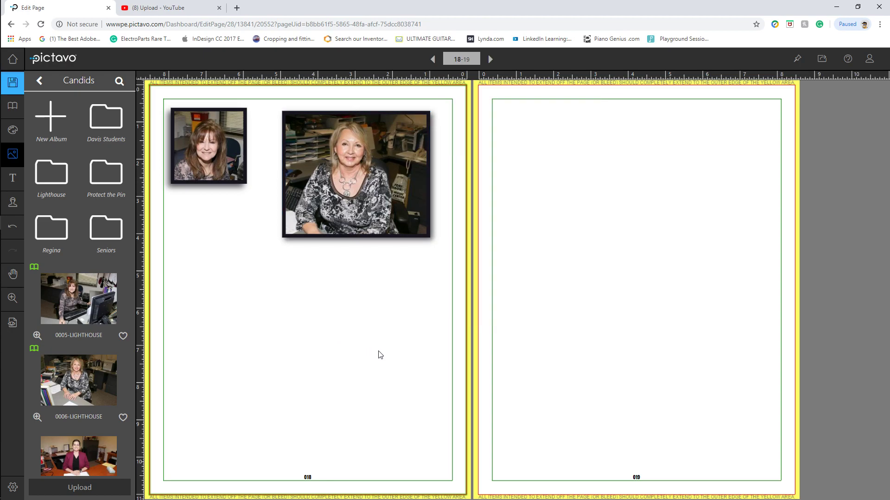